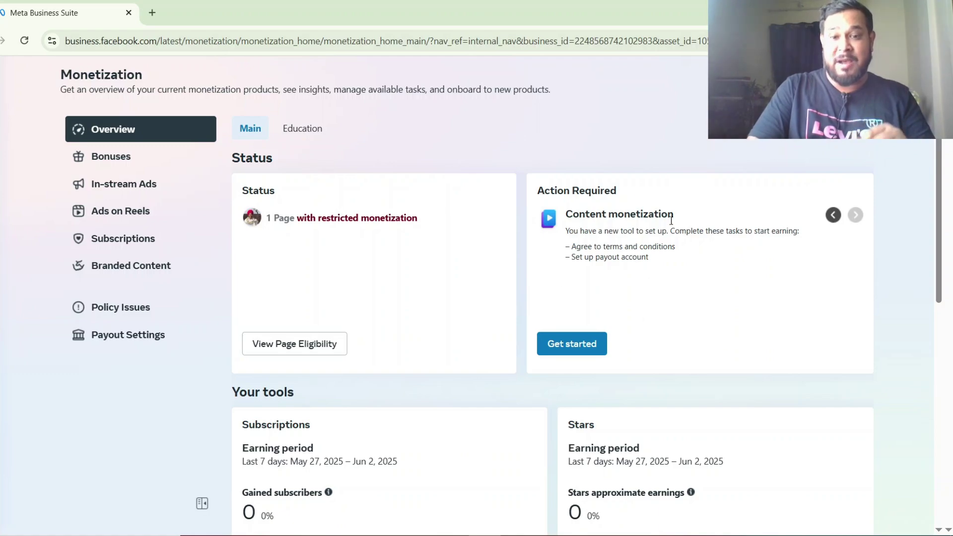
- Review the page's recent policy violations and their effects, then bring up the Content monetization action card in the overview
{"action": "left_click", "coordinate": [113, 315]}
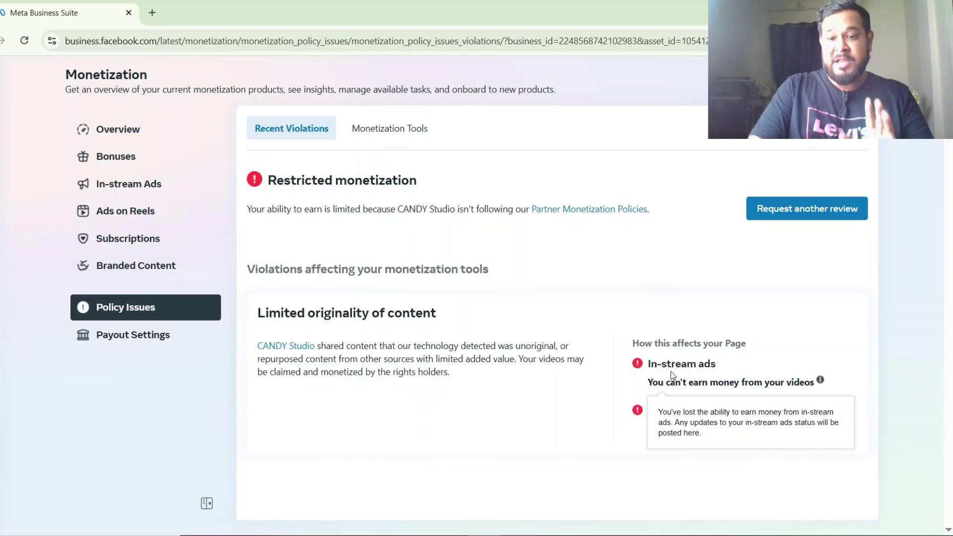
{"action": "mouse_move", "coordinate": [677, 422]}
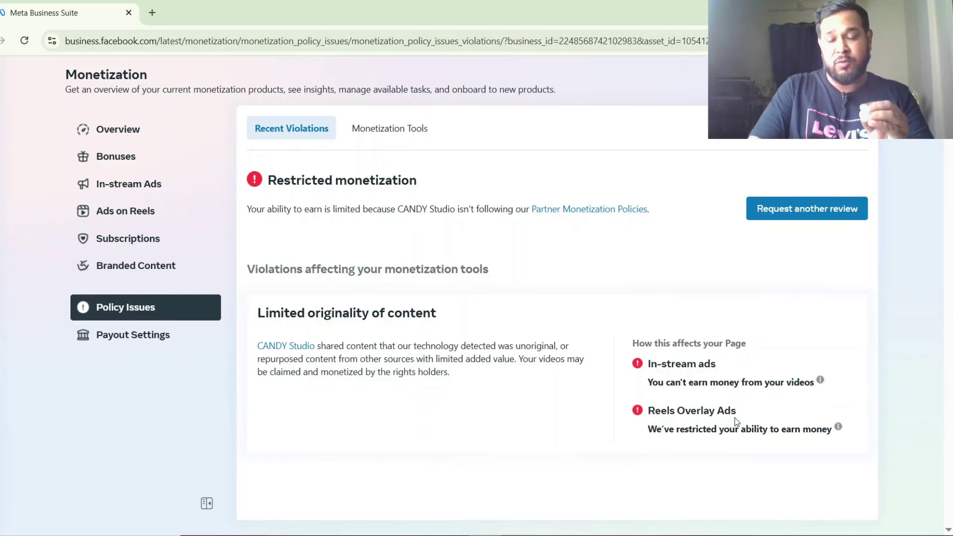
{"action": "left_click", "coordinate": [98, 138]}
{"action": "left_click", "coordinate": [857, 217]}
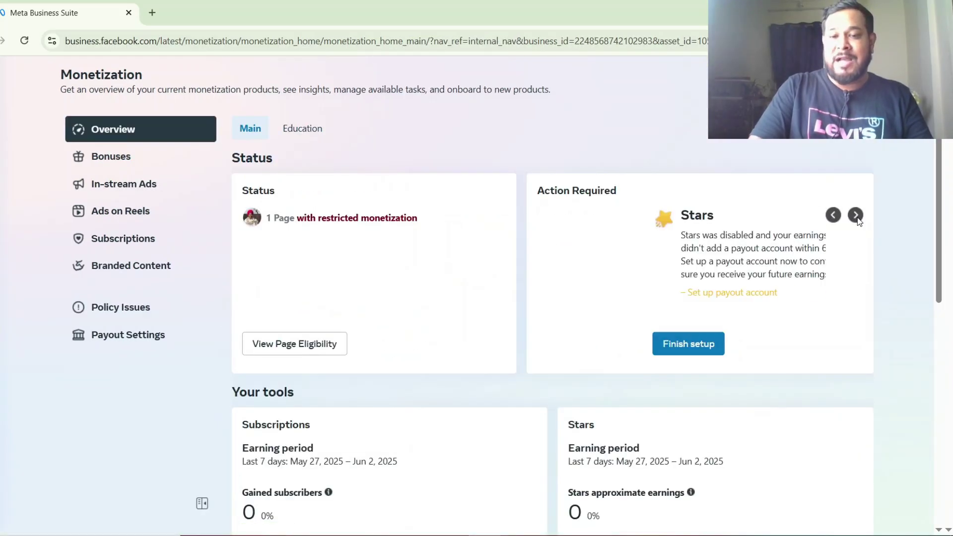
{"action": "left_click", "coordinate": [856, 216]}
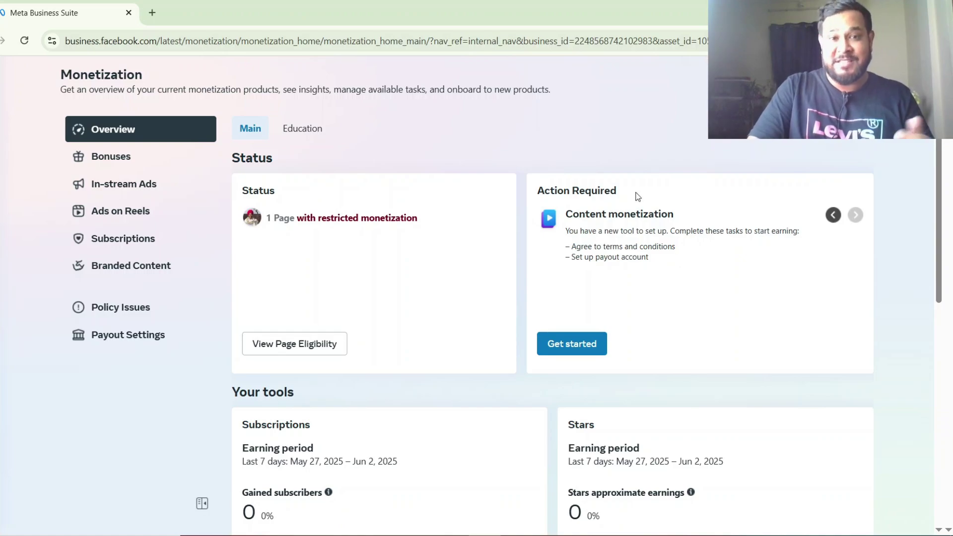
- Expand the "Switch to keep earning" notice for In-stream Ads and read its end date and replacement program
{"action": "left_click", "coordinate": [126, 188]}
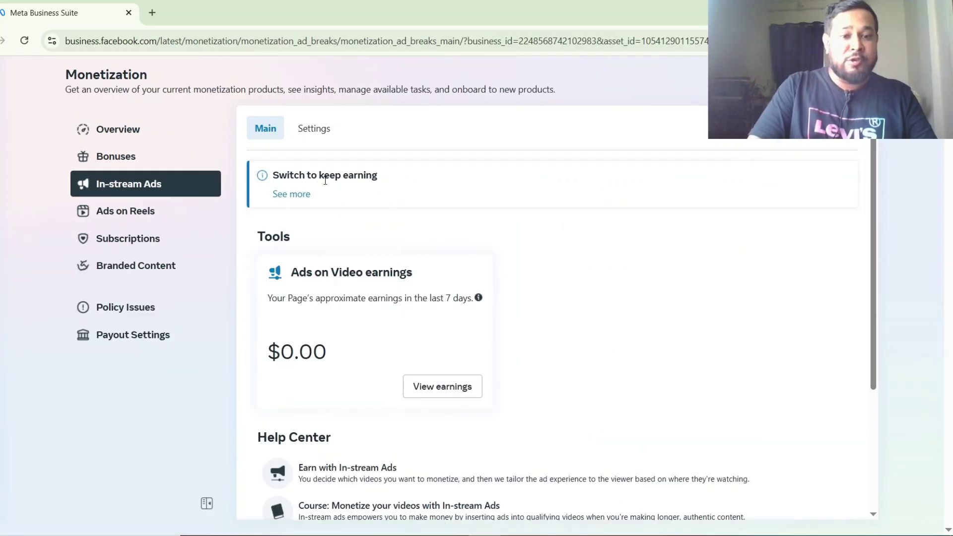
{"action": "left_click_drag", "start_coordinate": [397, 181], "coordinate": [275, 176]}
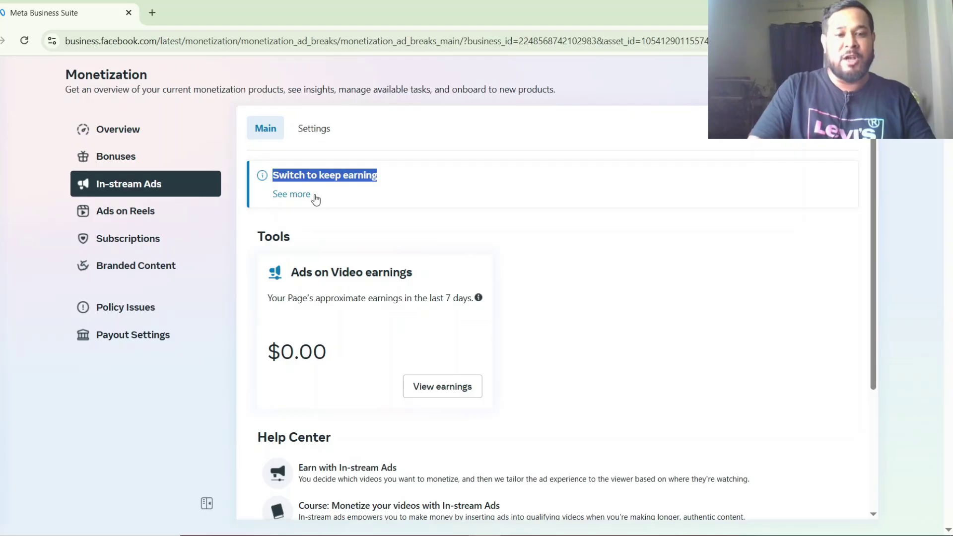
{"action": "left_click", "coordinate": [291, 194]}
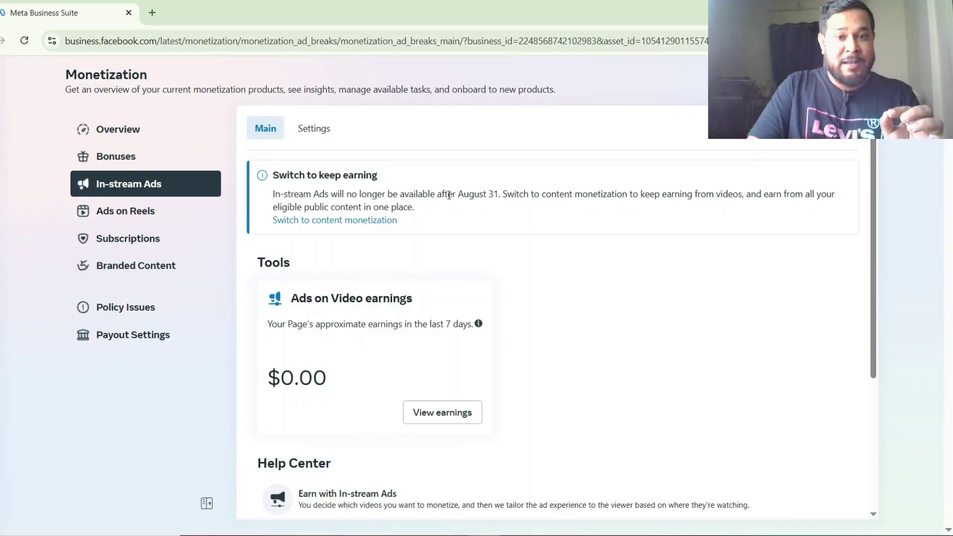
{"action": "left_click_drag", "start_coordinate": [459, 195], "coordinate": [501, 195]}
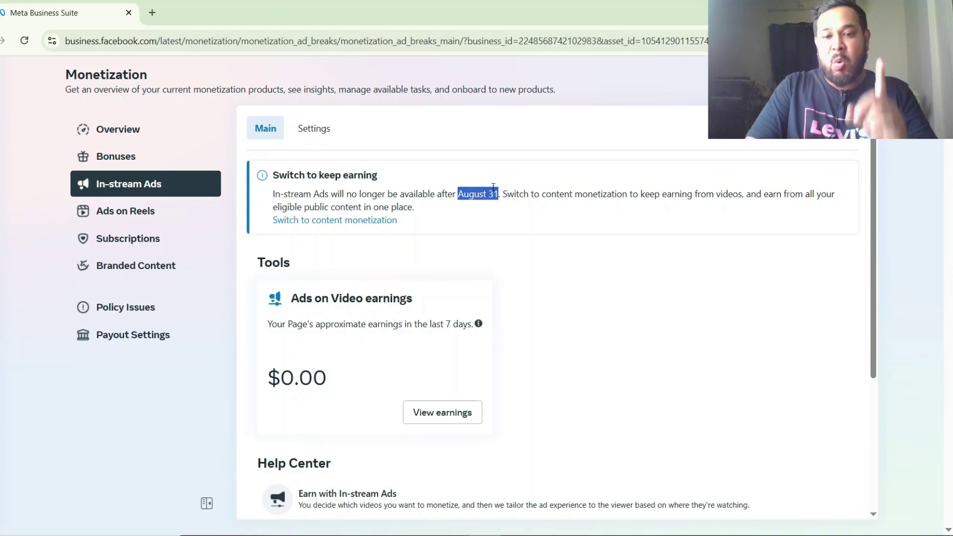
{"action": "left_click", "coordinate": [543, 195]}
{"action": "left_click_drag", "start_coordinate": [542, 195], "coordinate": [629, 195]}
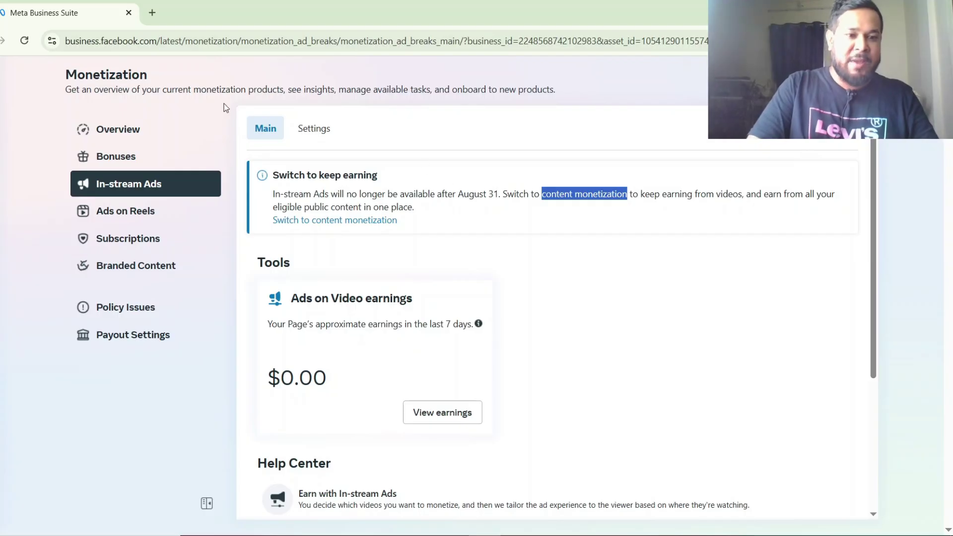
- Start the Content monetization setup from the overview, agree to its terms and conditions, and open the payout account task
{"action": "left_click", "coordinate": [129, 133]}
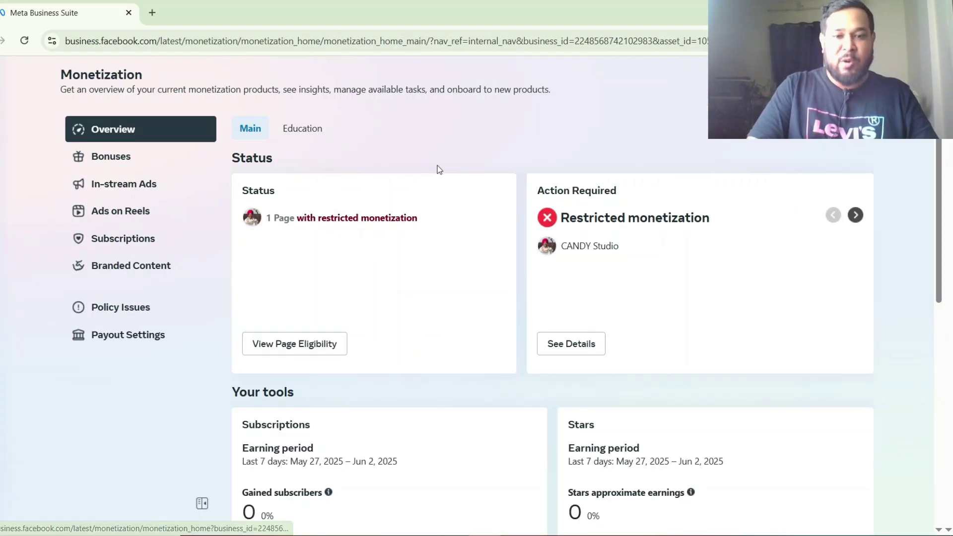
{"action": "left_click", "coordinate": [855, 216]}
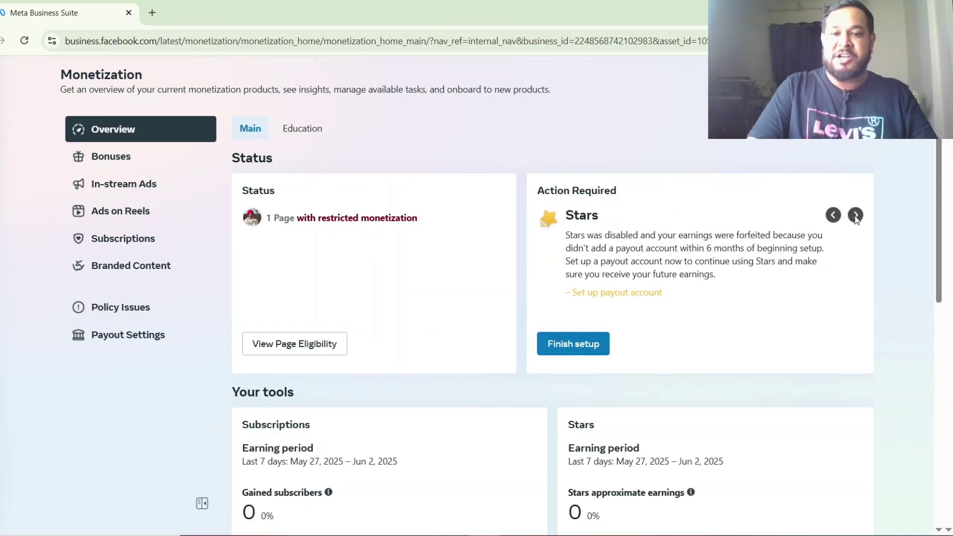
{"action": "left_click", "coordinate": [855, 215]}
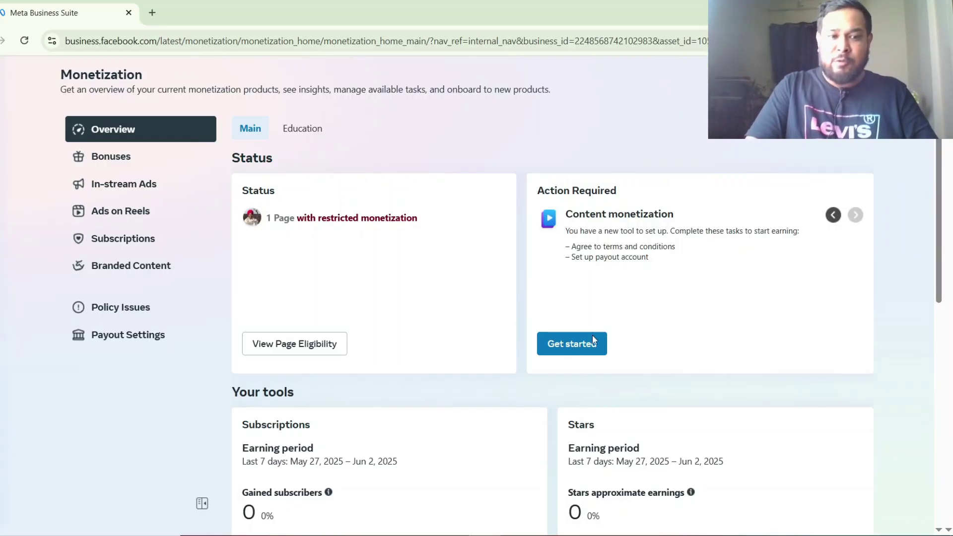
{"action": "left_click", "coordinate": [569, 348]}
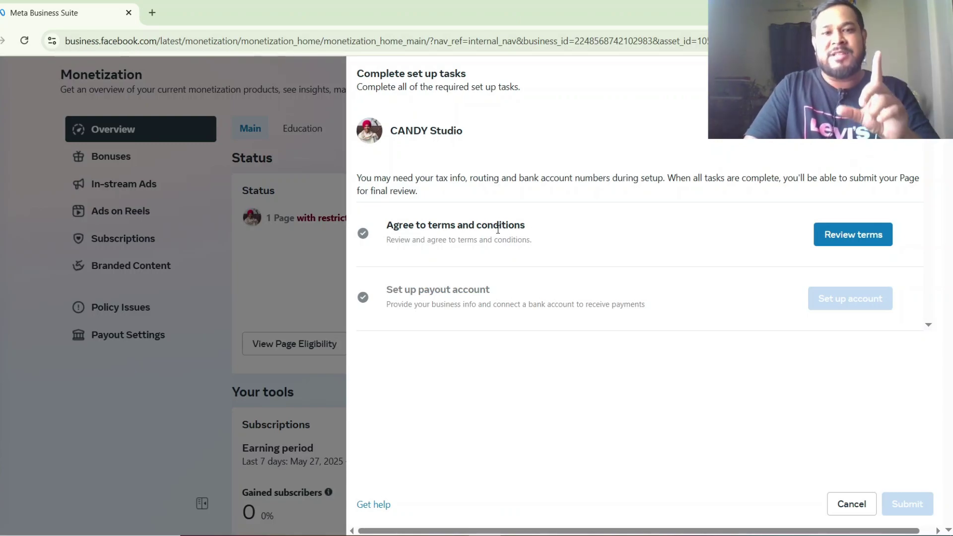
{"action": "left_click", "coordinate": [866, 242]}
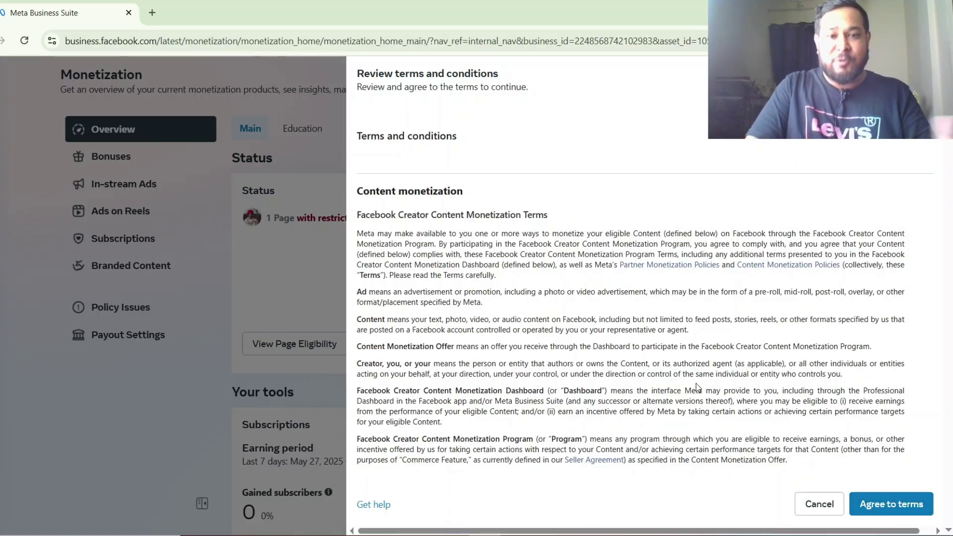
{"action": "left_click", "coordinate": [893, 507]}
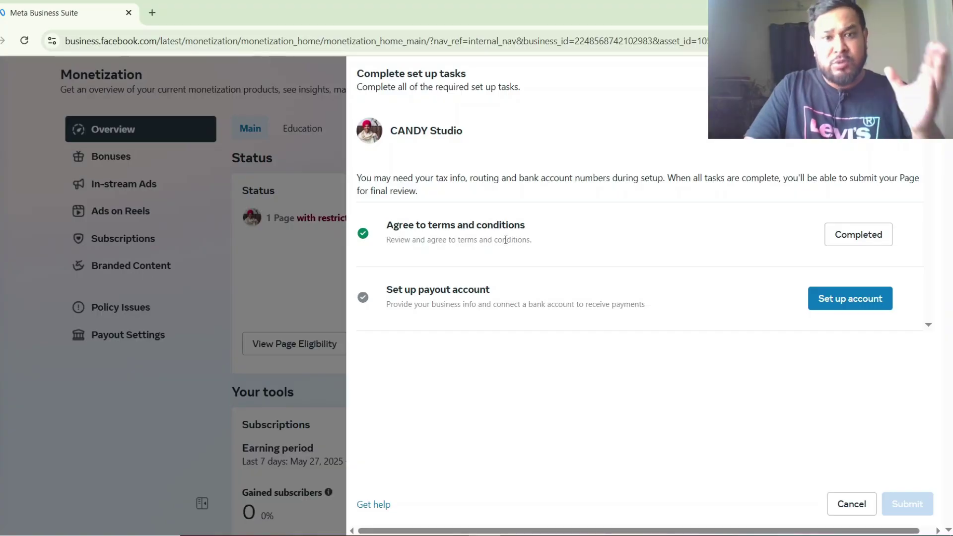
{"action": "left_click", "coordinate": [852, 310]}
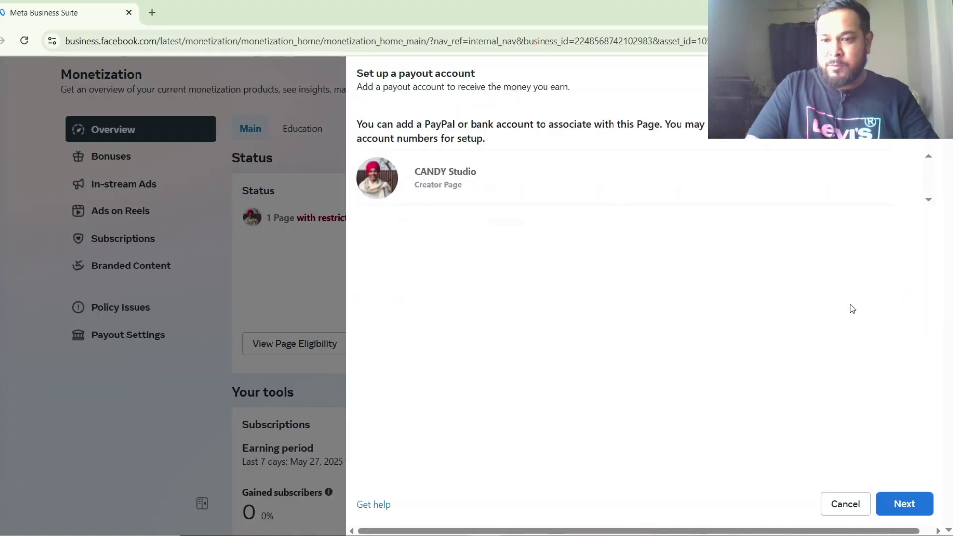
{"action": "left_click", "coordinate": [910, 513]}
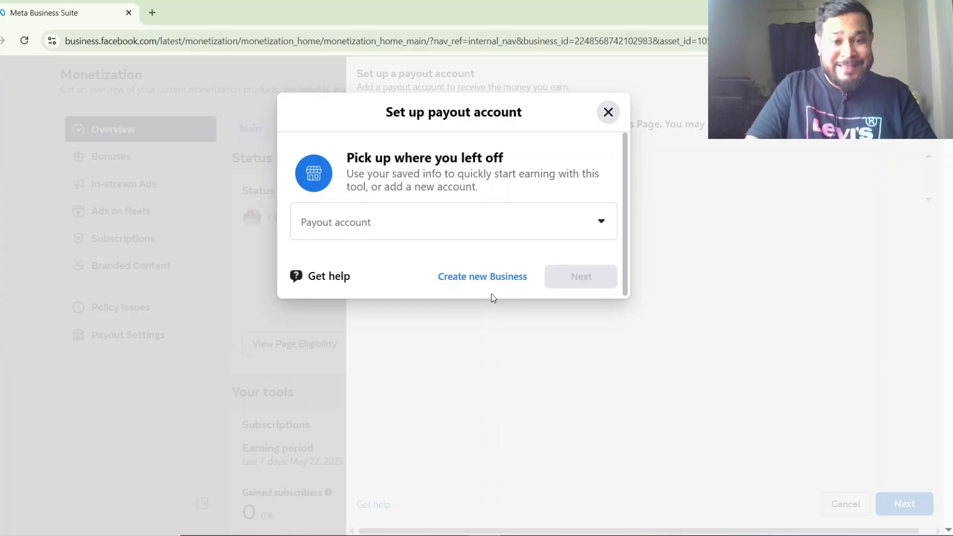
{"action": "left_click", "coordinate": [603, 222]}
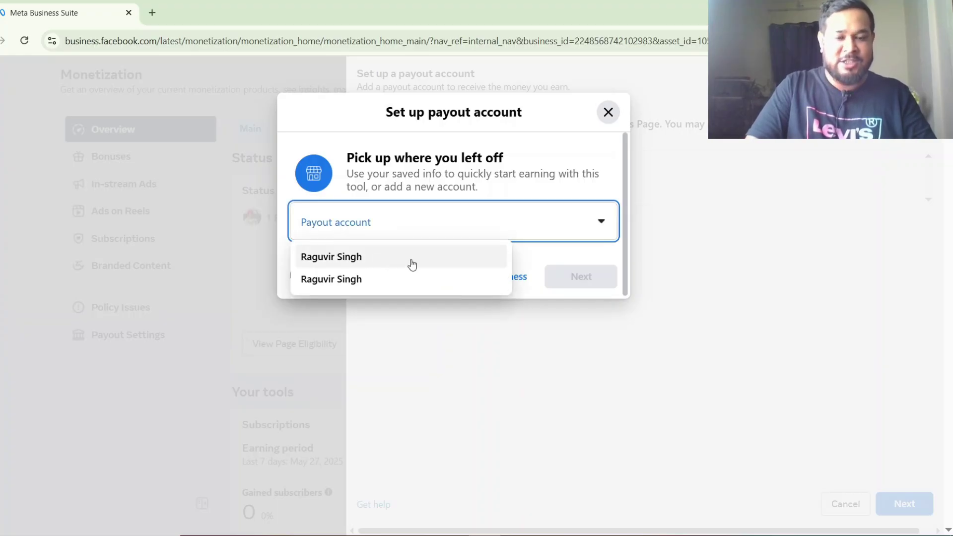
{"action": "left_click", "coordinate": [684, 255]}
{"action": "left_click", "coordinate": [683, 256]}
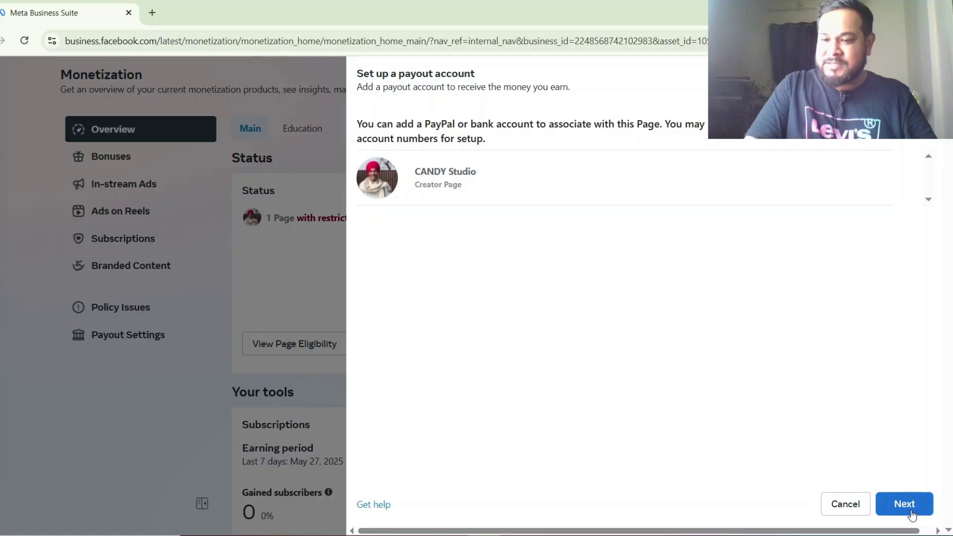
- Connect the first saved payout account to the CANDY Studio page and finish the payout account task
{"action": "left_click", "coordinate": [917, 515]}
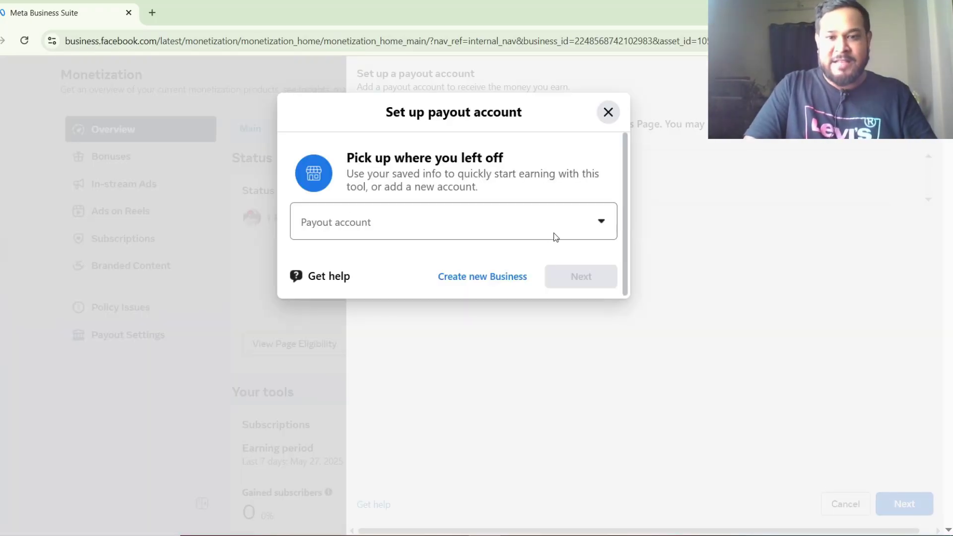
{"action": "left_click", "coordinate": [571, 226]}
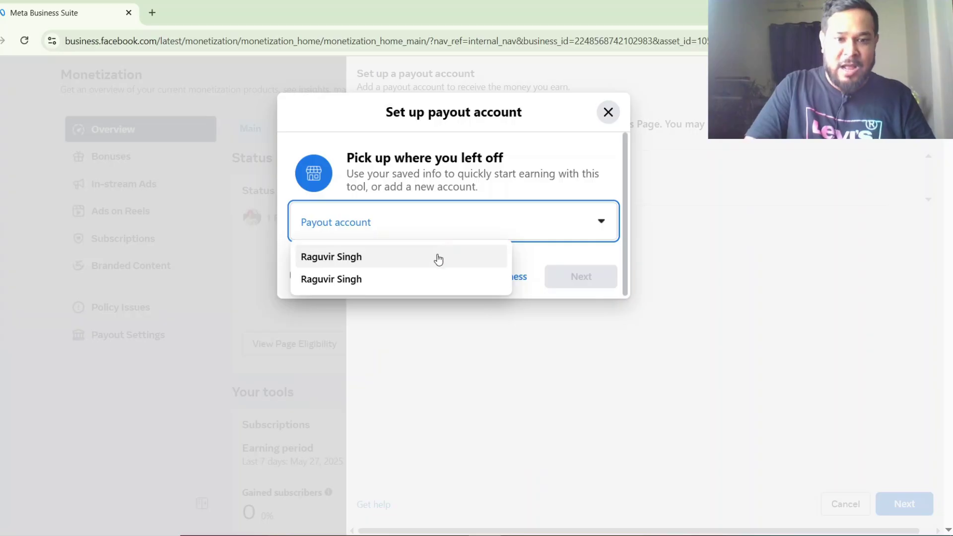
{"action": "left_click", "coordinate": [523, 367]}
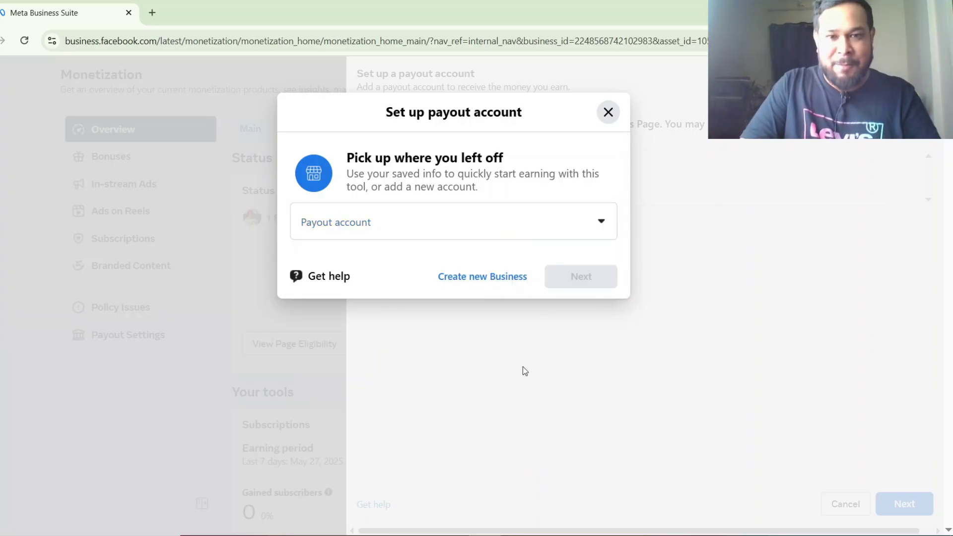
{"action": "left_click", "coordinate": [594, 224]}
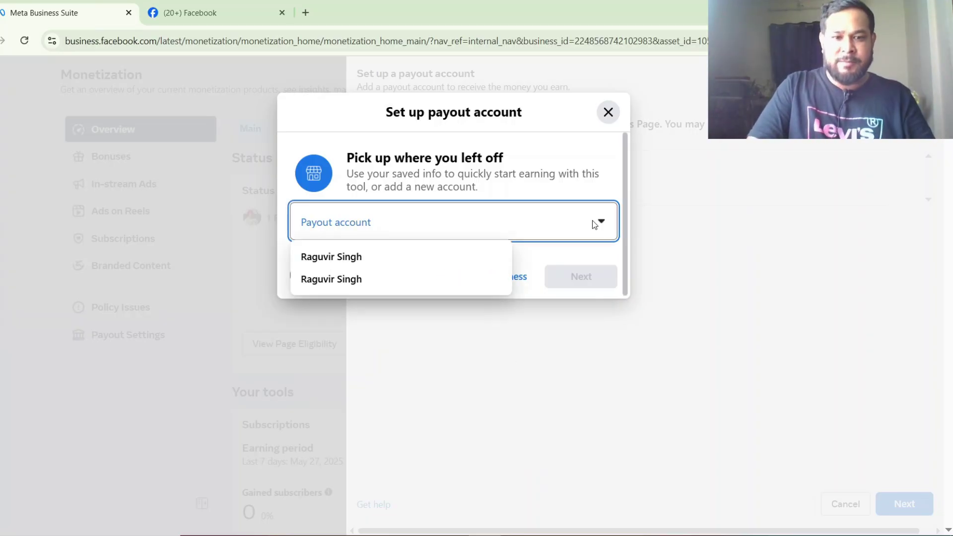
{"action": "left_click", "coordinate": [366, 261]}
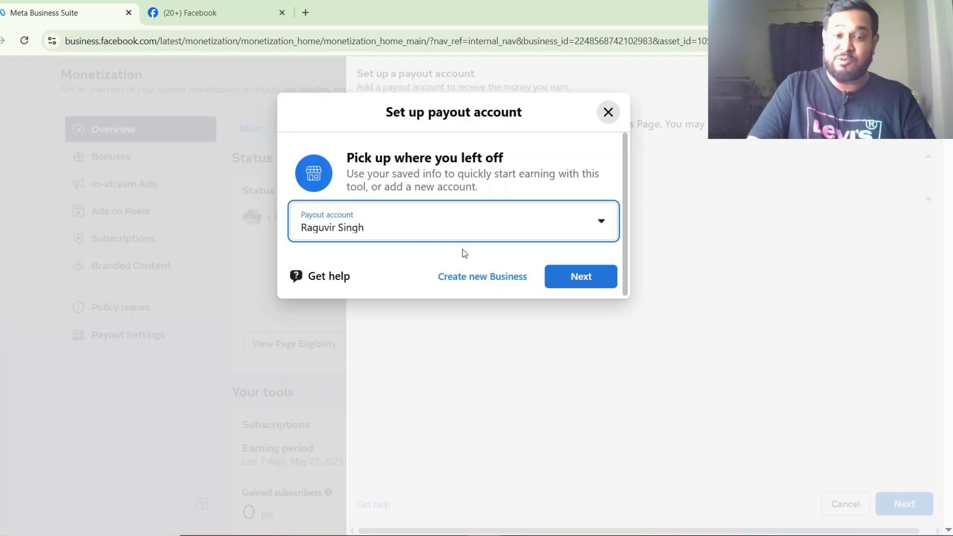
{"action": "left_click", "coordinate": [581, 281]}
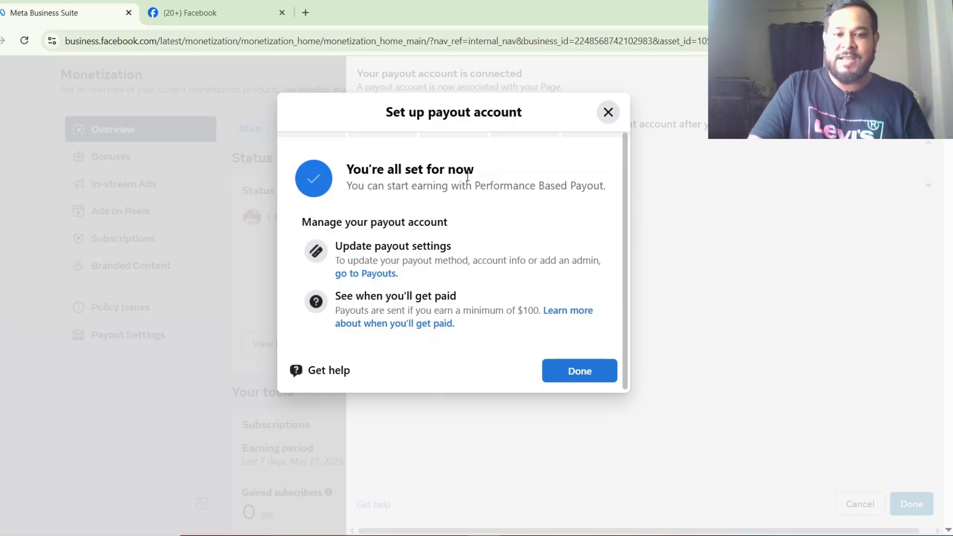
{"action": "left_click", "coordinate": [580, 372]}
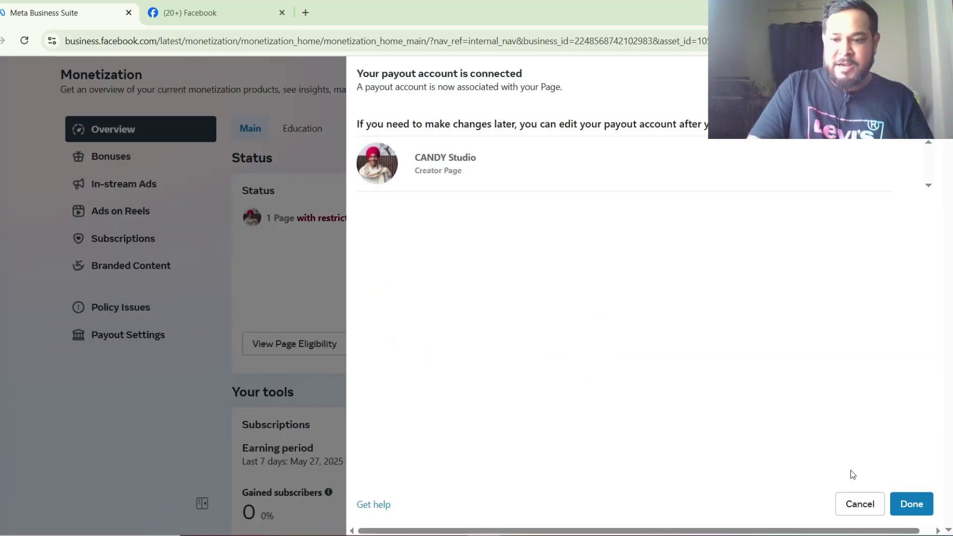
{"action": "left_click", "coordinate": [910, 506]}
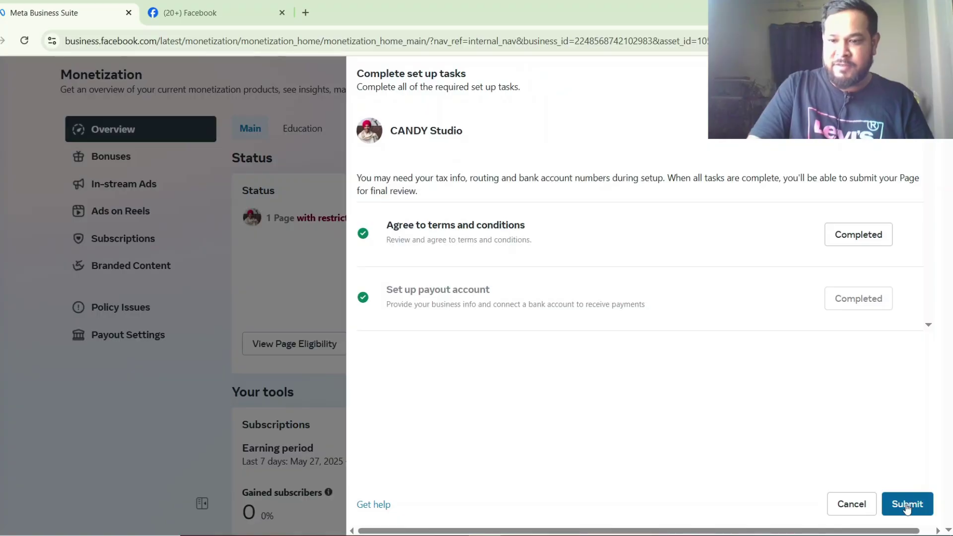
- Submit the completed Content monetization setup and dismiss the follow-up dialogs, including the Instagram connection request
{"action": "left_click", "coordinate": [907, 506]}
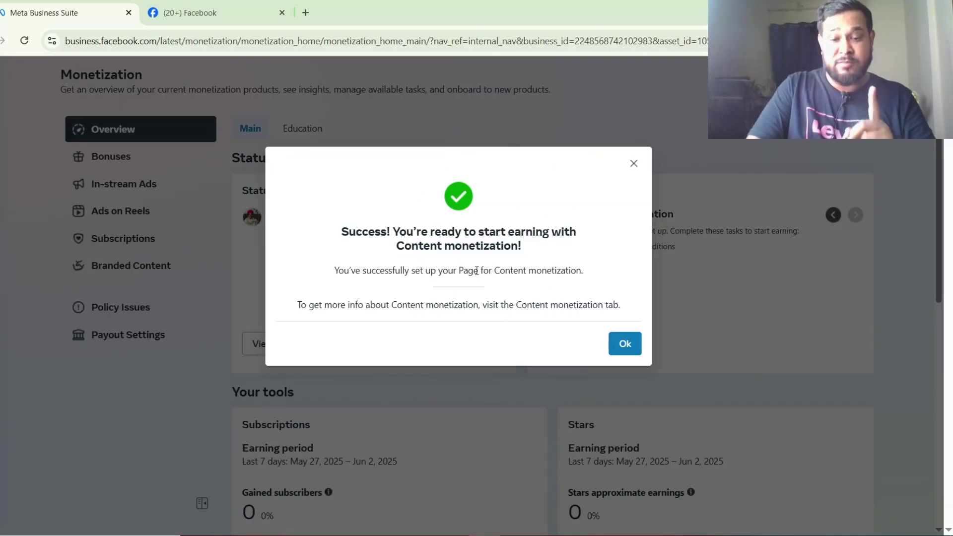
{"action": "left_click", "coordinate": [625, 349]}
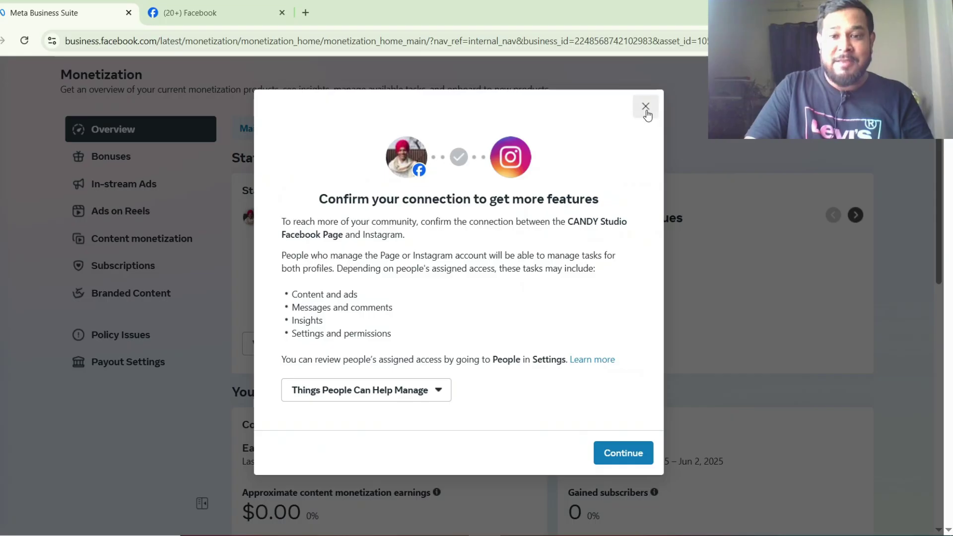
{"action": "left_click", "coordinate": [647, 110]}
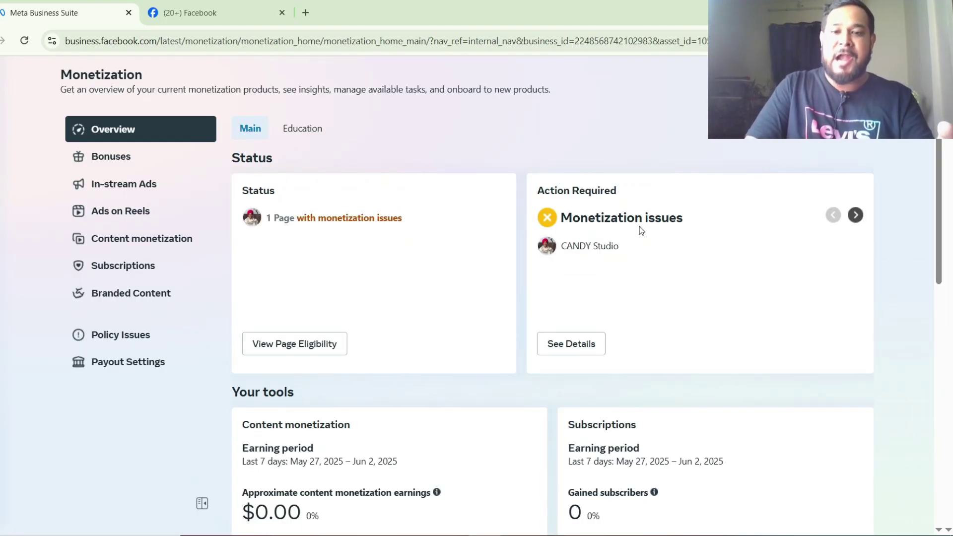
- Open the page's policy issues to check its violations again
{"action": "left_click", "coordinate": [146, 337]}
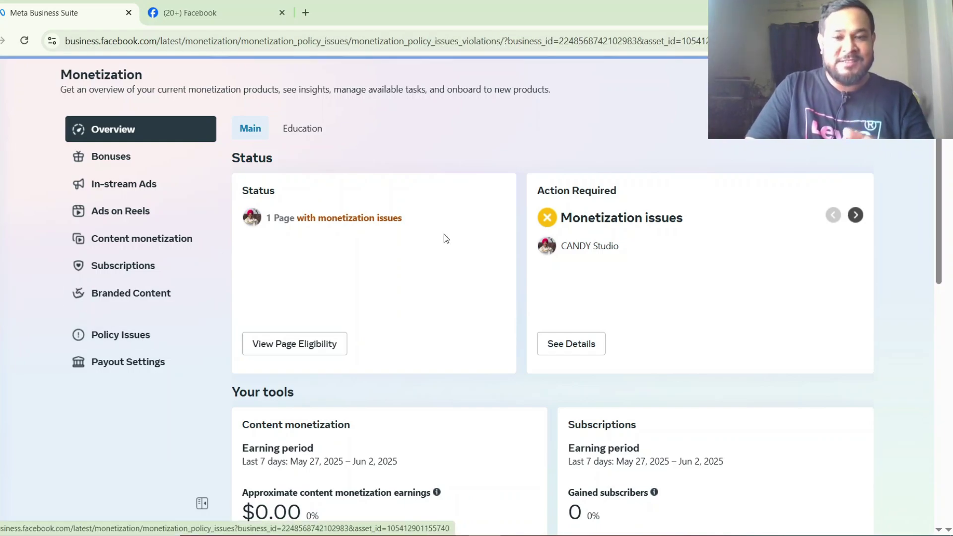